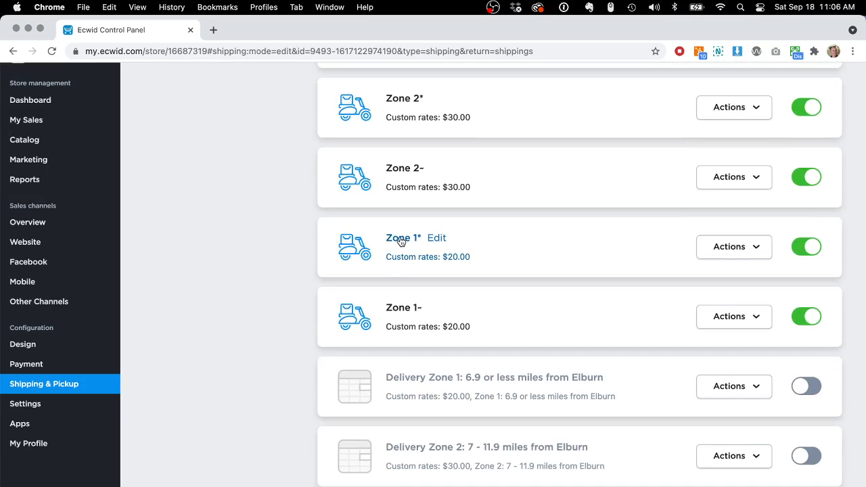
Open Zone 1*, view its delivery zone on the map, then cancel and return to the shipping methods list
scroll(400, 240, "down", 5)
scroll(400, 240, "down", 4)
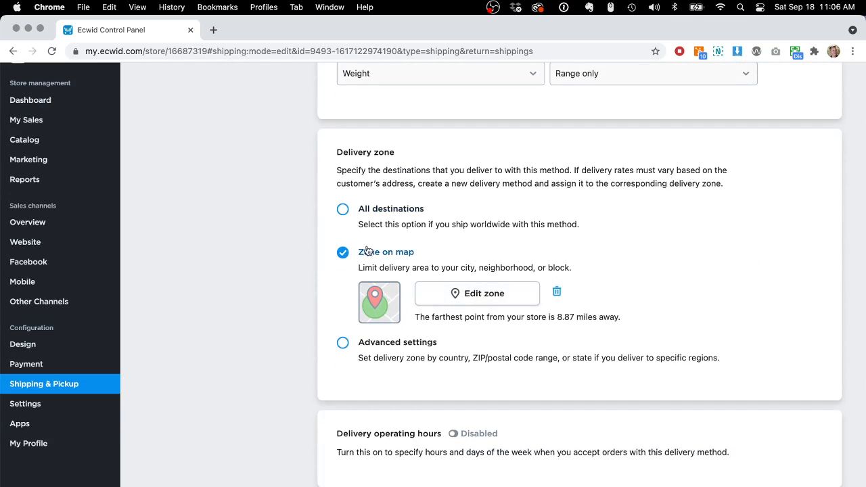
left_click(484, 293)
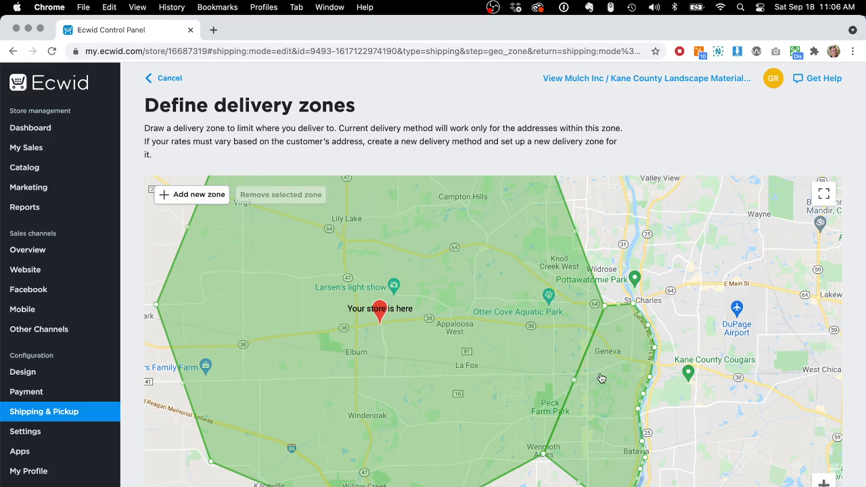
left_click(167, 80)
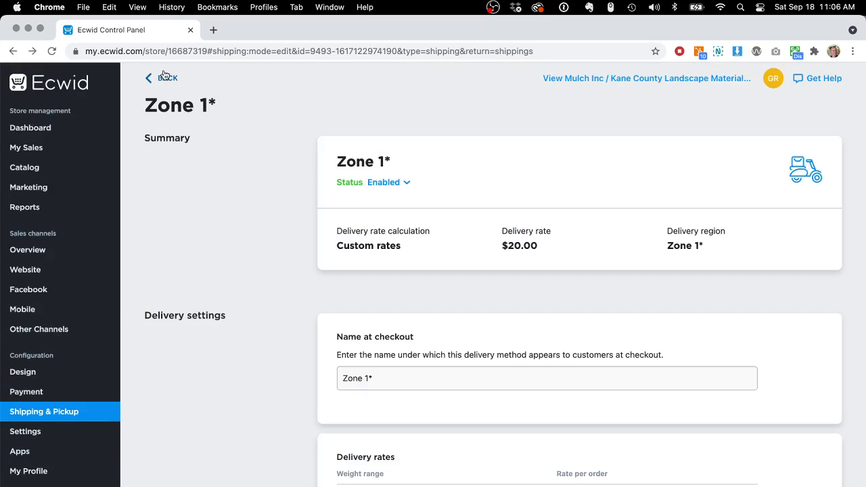
left_click(165, 76)
Open Zone 2*, view its delivery zone on the map, then cancel back to the shipping methods list
scroll(433, 136, "down", 5)
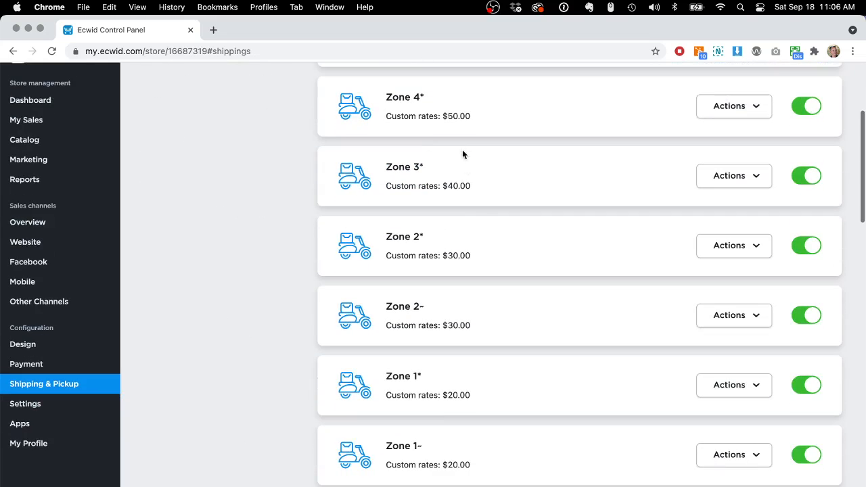
left_click(402, 237)
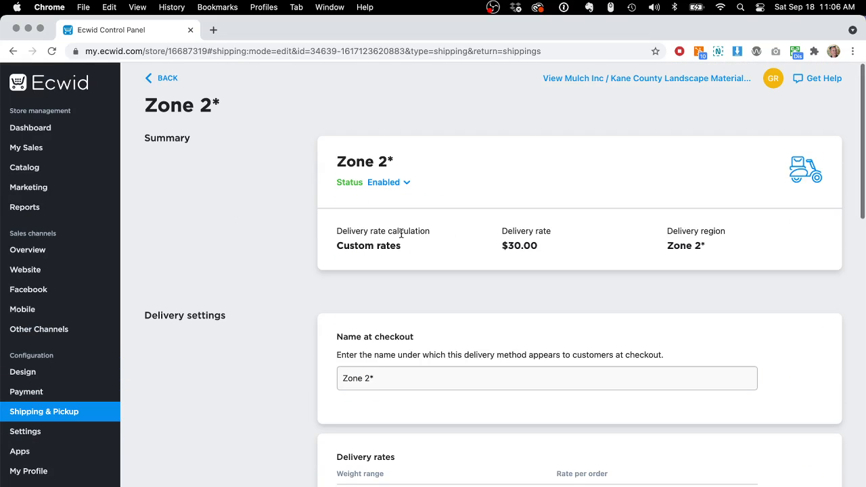
scroll(443, 308, "down", 10)
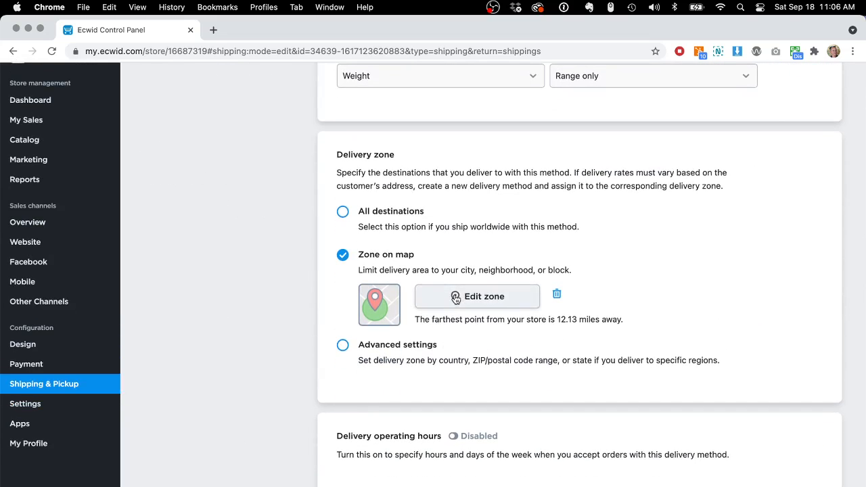
left_click(456, 298)
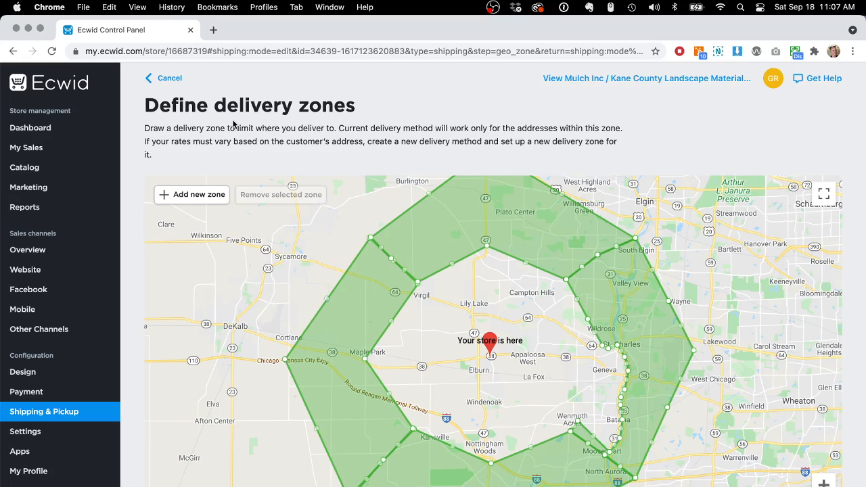
left_click(168, 79)
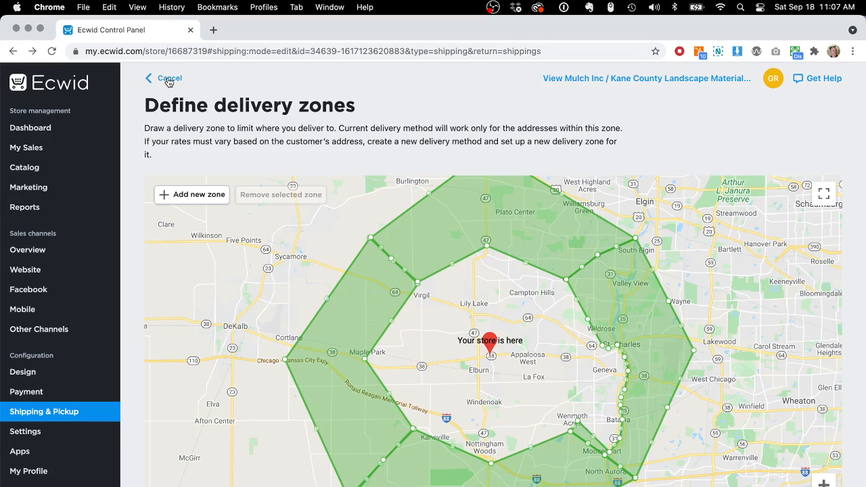
left_click(167, 79)
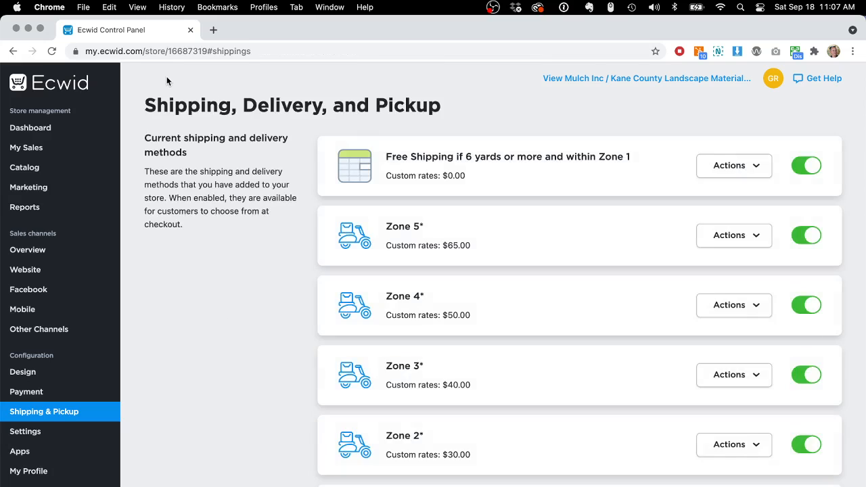
Open Zone 3*, view its delivery zone on the zoomed-out map, then cancel back to the shipping methods list
scroll(211, 252, "down", 5)
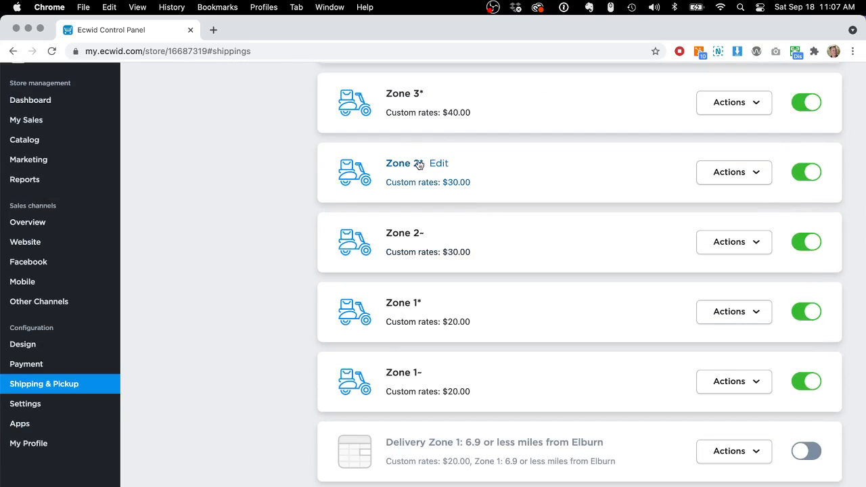
left_click(401, 94)
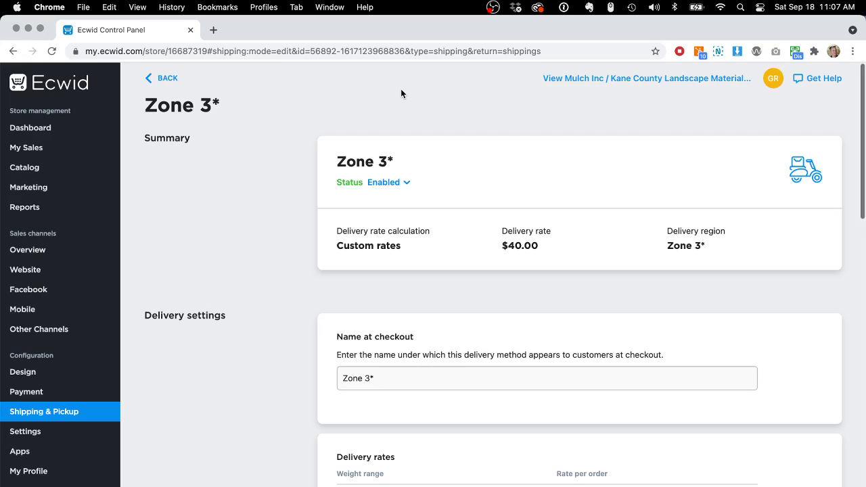
scroll(454, 300, "down", 10)
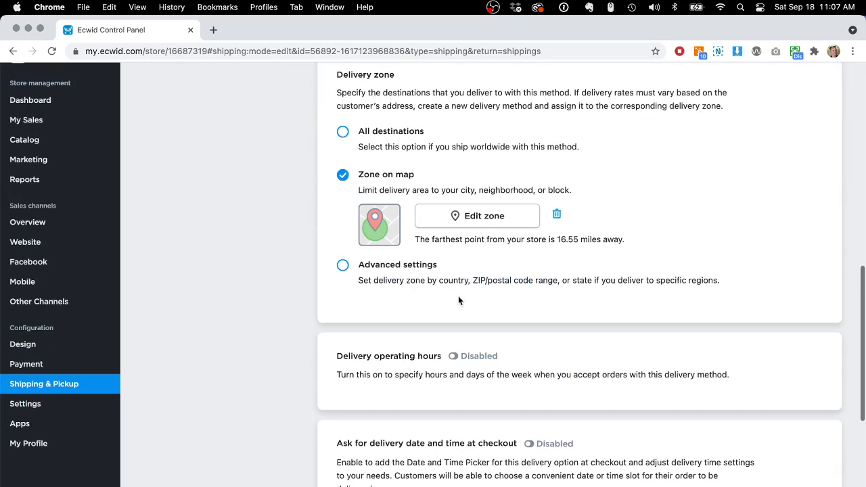
left_click(475, 218)
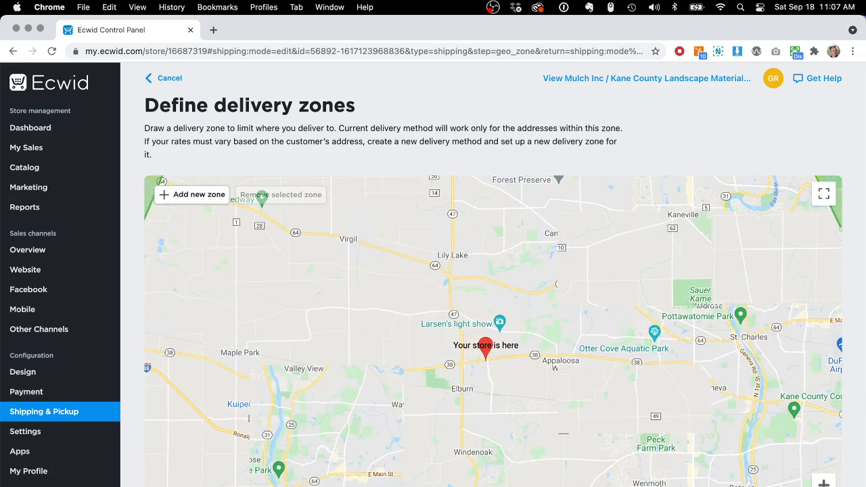
key("minus")
key("minus")
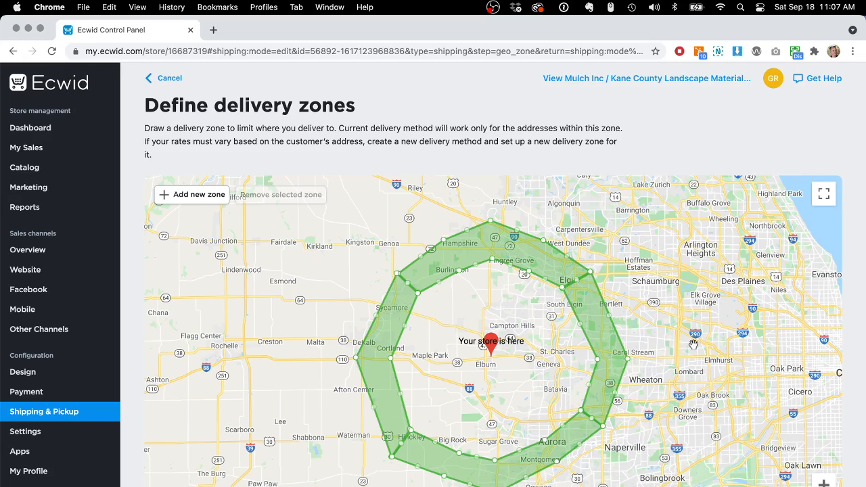
left_click(167, 79)
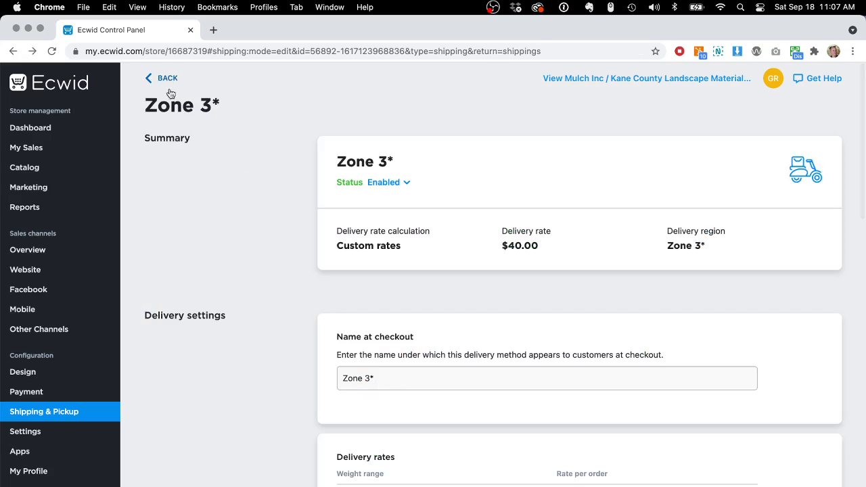
left_click(167, 80)
Open Zone 1~, view its delivery zone on the map, then cancel back to the shipping methods list
scroll(226, 242, "down", 5)
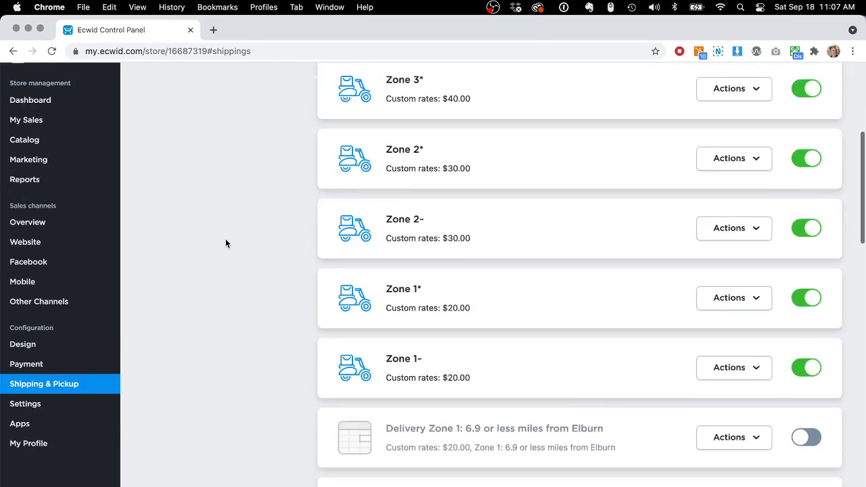
mouse_move(398, 320)
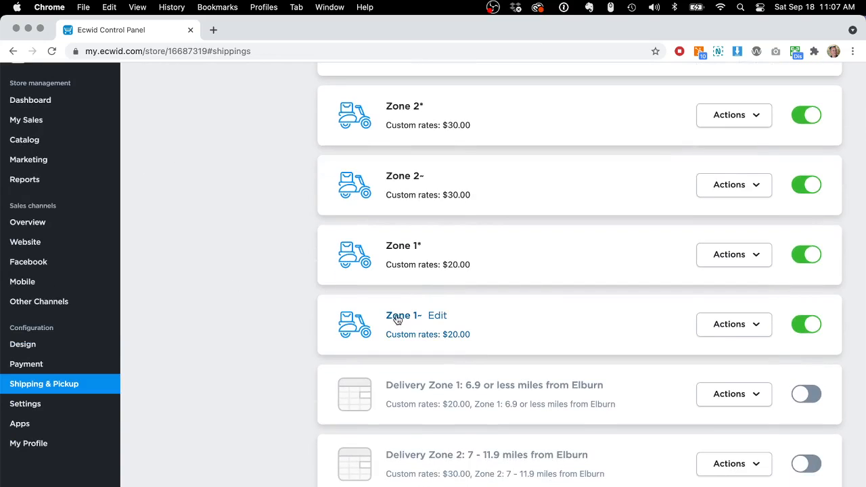
left_click(395, 319)
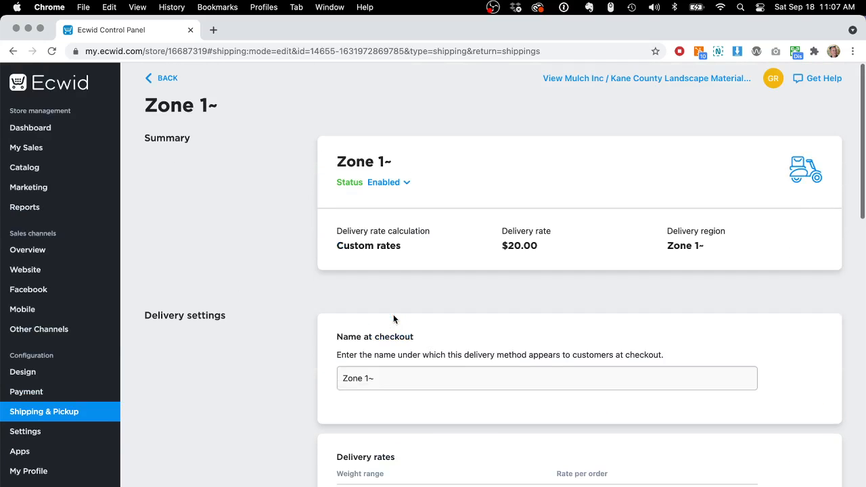
scroll(273, 307, "down", 2)
scroll(274, 307, "down", 5)
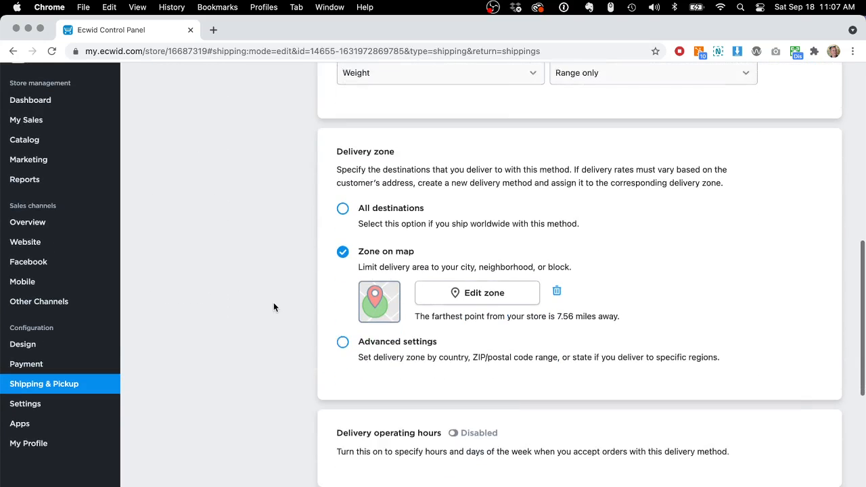
left_click(467, 280)
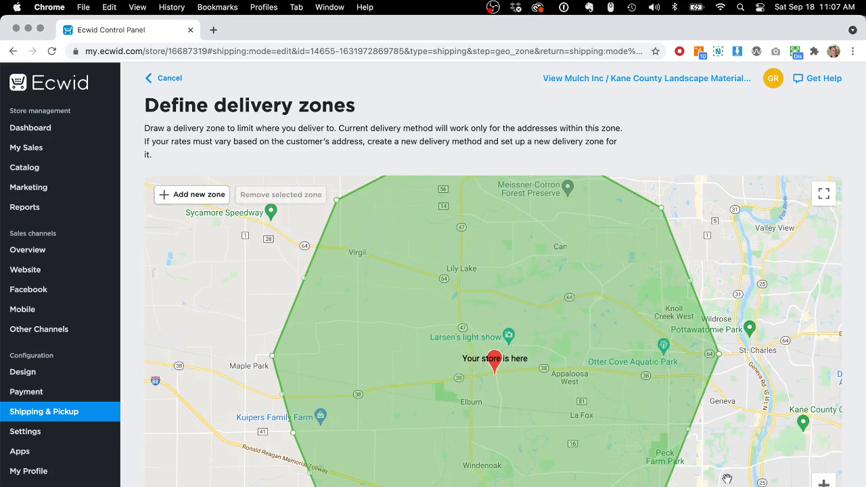
left_click(168, 79)
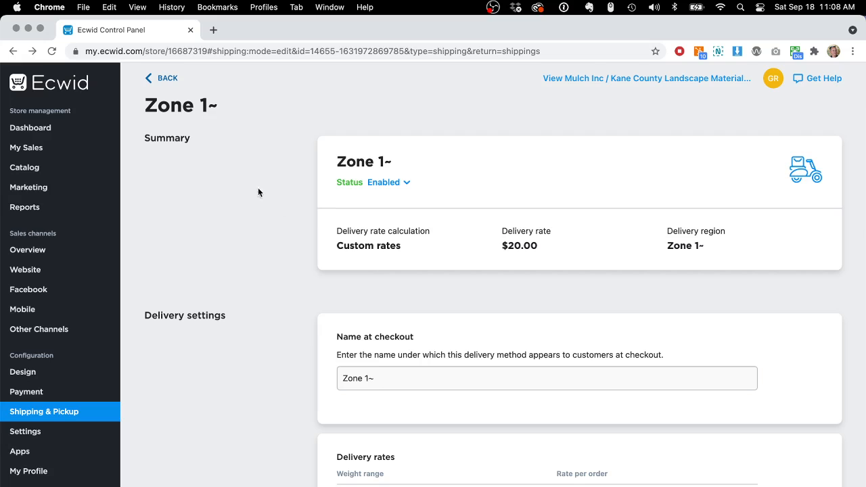
left_click(169, 79)
Open Zone 2~, view its delivery zone on the map, then cancel back to the shipping methods list
scroll(226, 275, "down", 5)
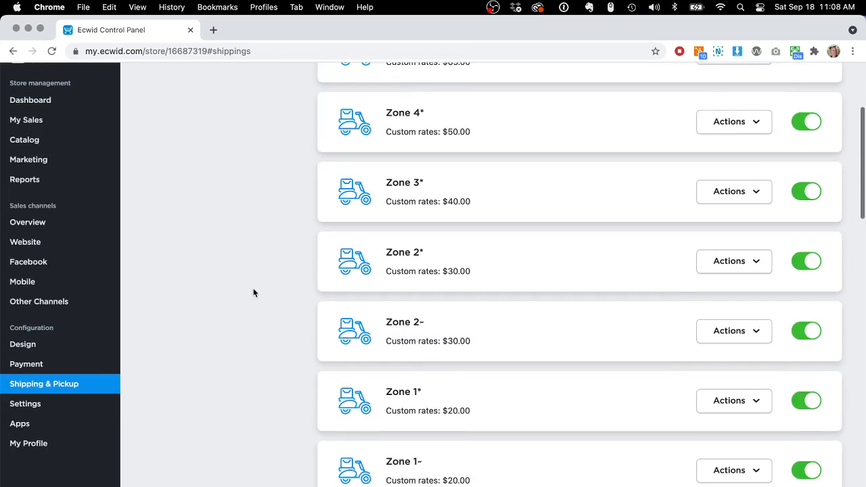
left_click(404, 323)
scroll(285, 379, "down", 5)
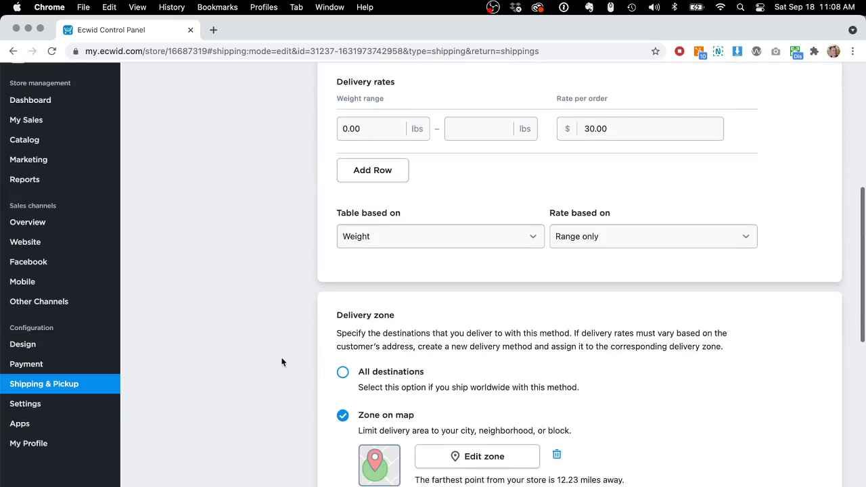
left_click(473, 455)
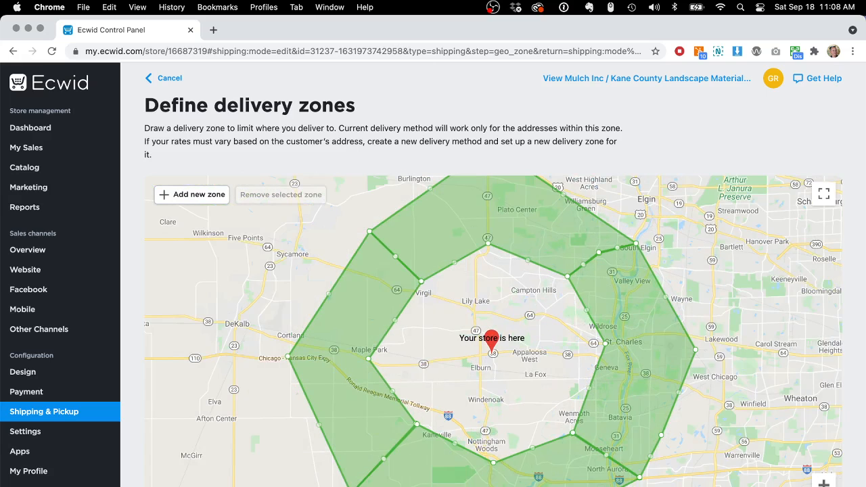
left_click(167, 78)
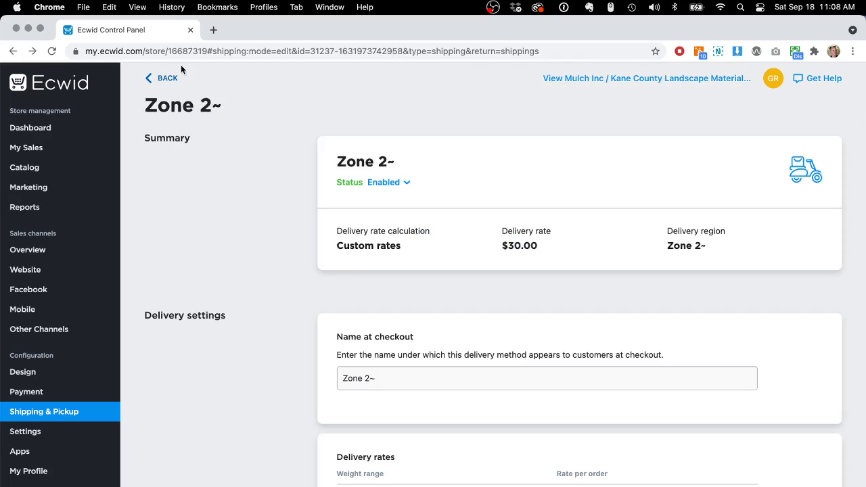
left_click(167, 79)
Go to the product catalog and filter the product list to Enabled availability
scroll(232, 216, "down", 5)
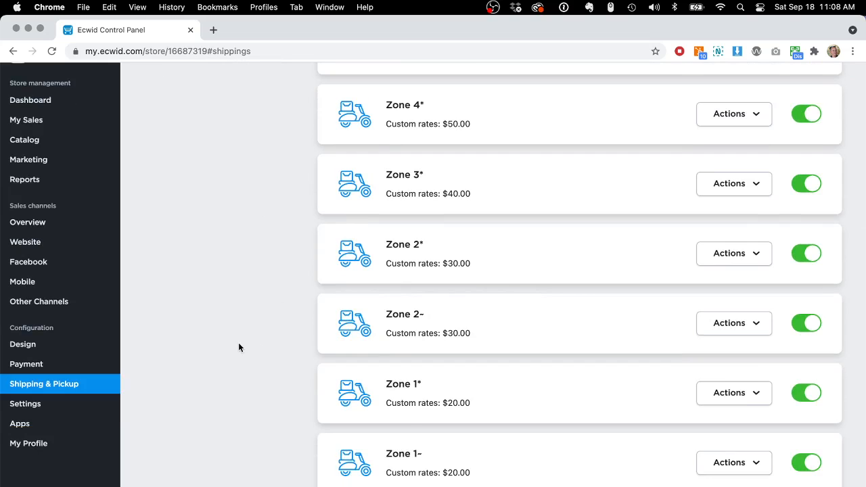
left_click(39, 138)
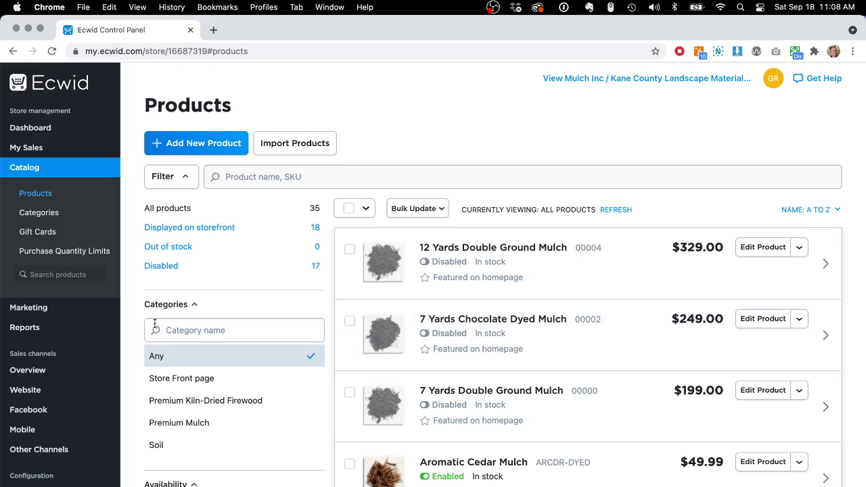
scroll(222, 400, "down", 5)
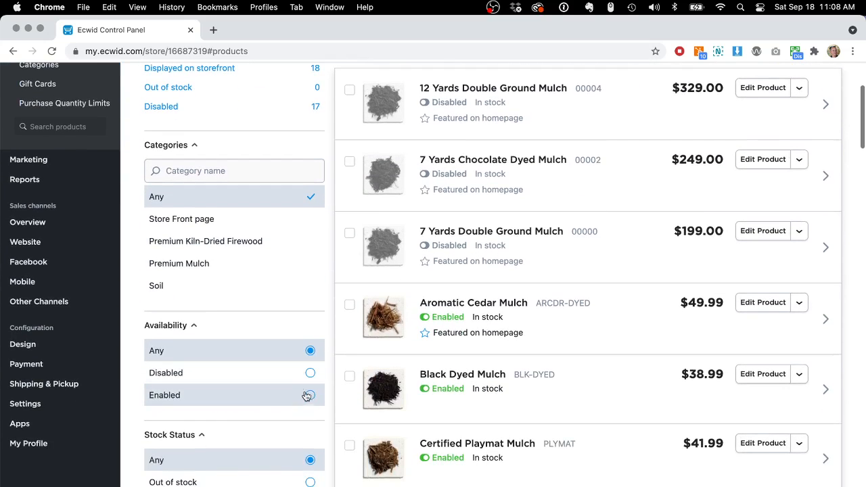
left_click(305, 395)
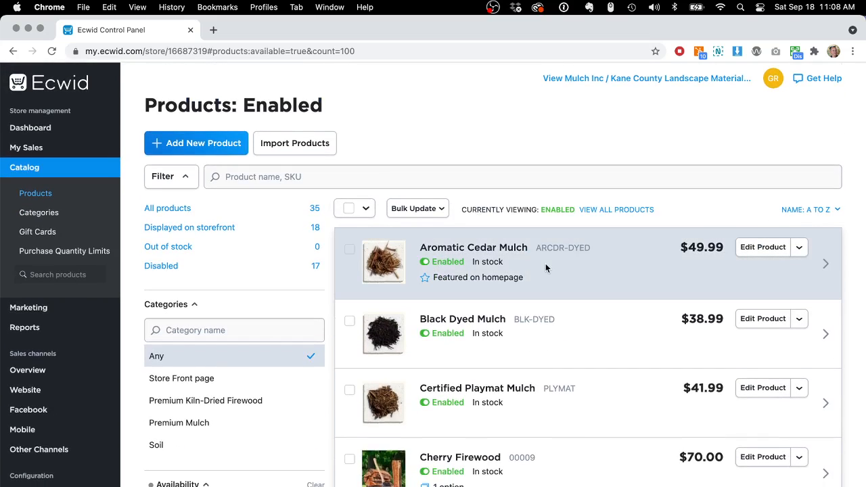
Open Aromatic Cedar Mulch's Tax and Shipping settings and review the shipping methods enabled for it
left_click(452, 248)
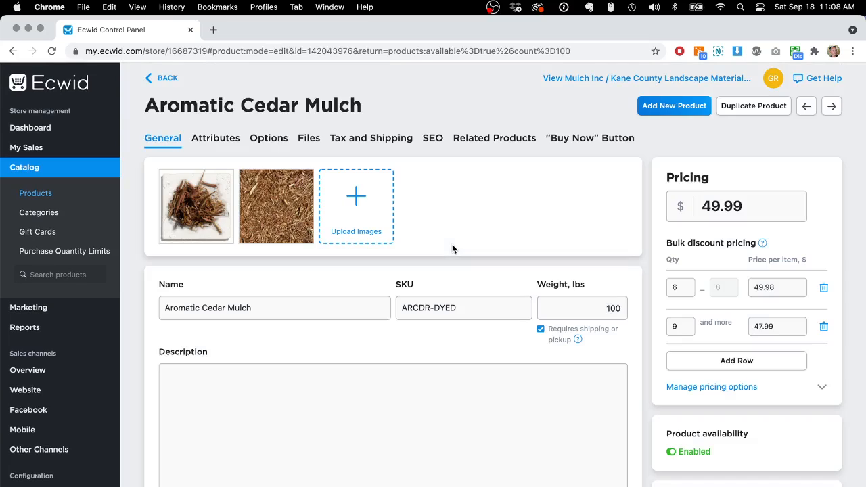
left_click(377, 142)
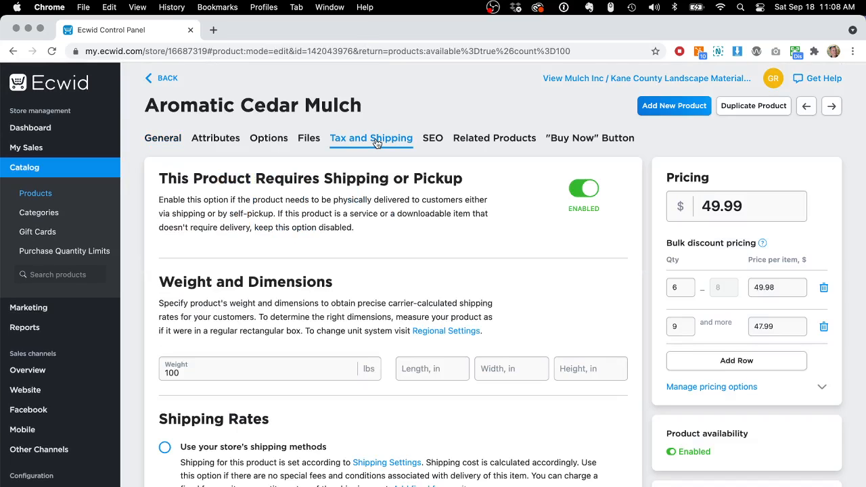
scroll(537, 323, "down", 6)
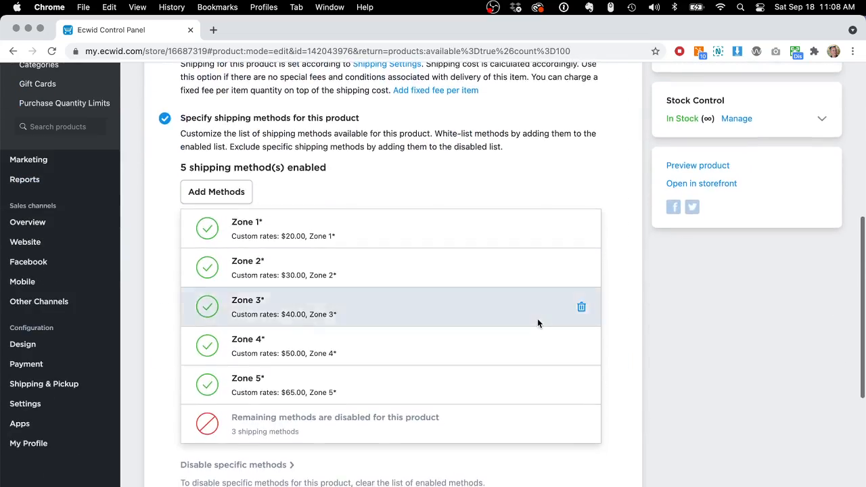
scroll(537, 324, "up", 3)
Switch the product's shipping rates to the store's shipping methods and back to specified shipping methods
left_click(209, 251)
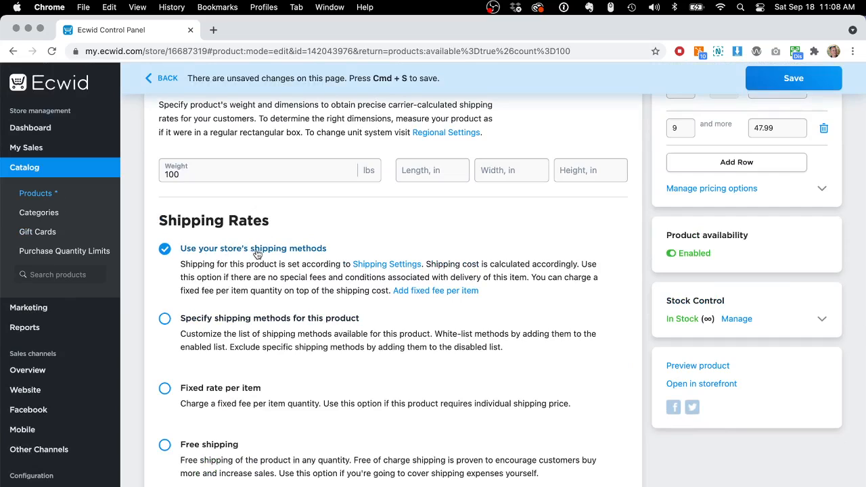
left_click(215, 322)
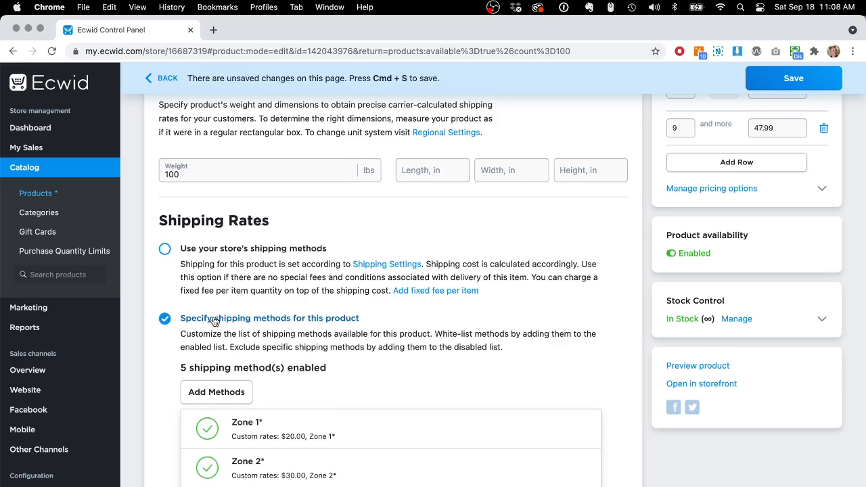
scroll(214, 321, "down", 3)
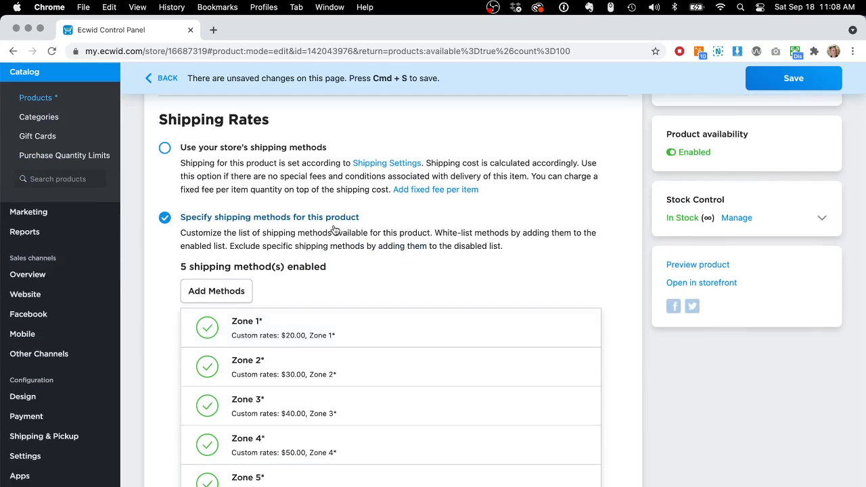
Browse the shipping methods available to add to Aromatic Cedar Mulch, then leave its page without saving changes
scroll(333, 228, "down", 3)
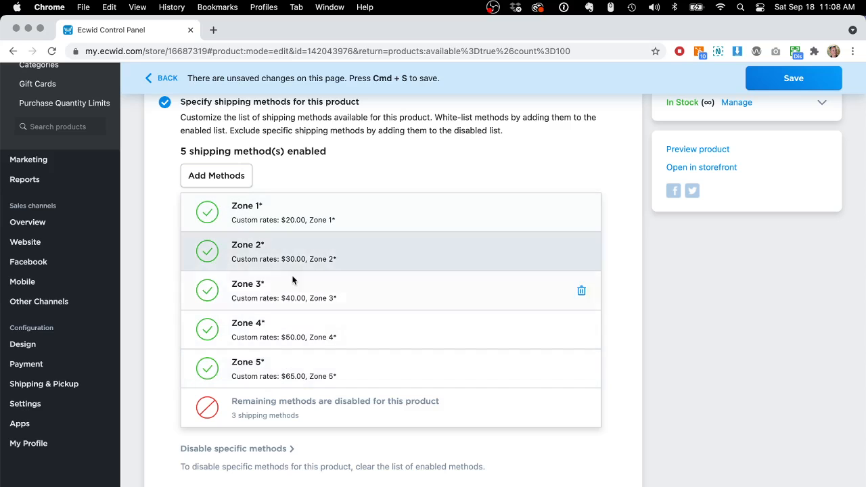
left_click(216, 178)
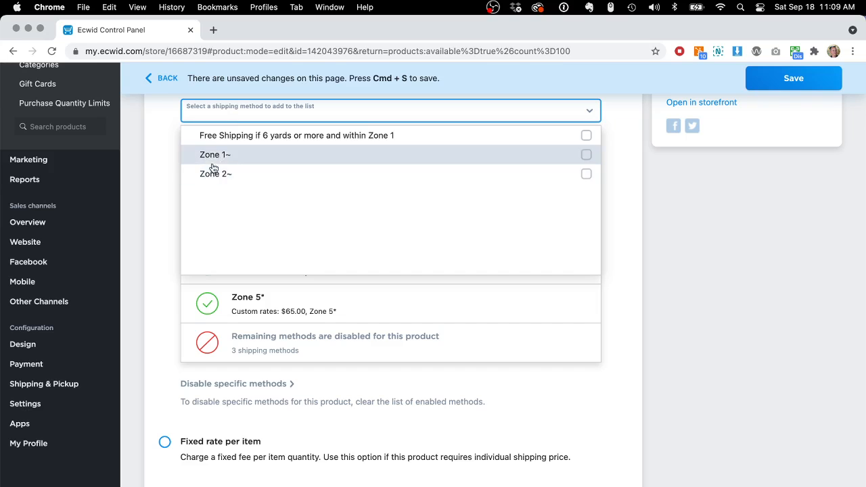
left_click(157, 197)
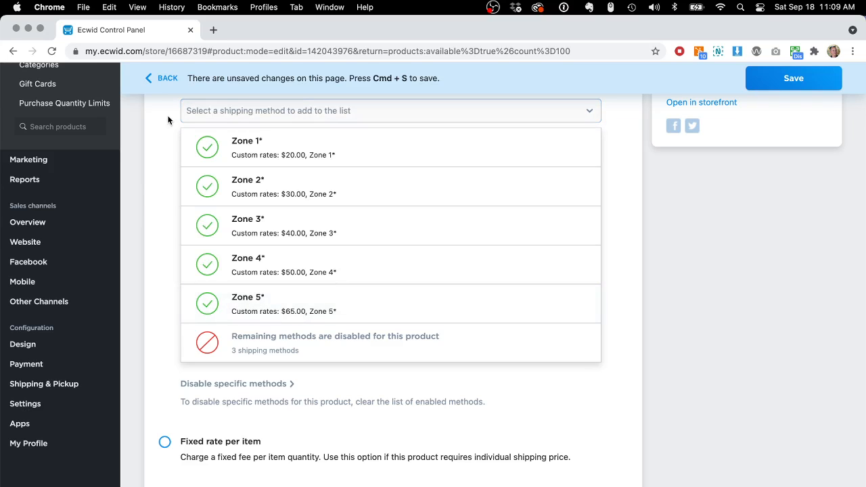
left_click(165, 79)
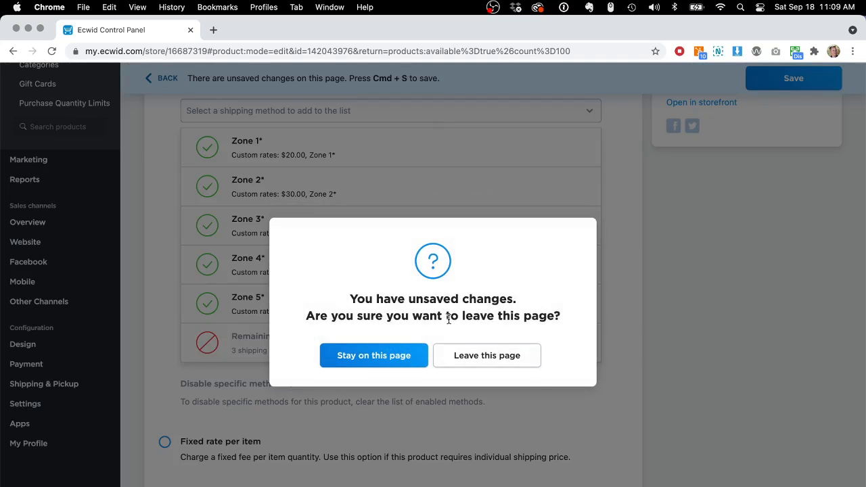
left_click(474, 357)
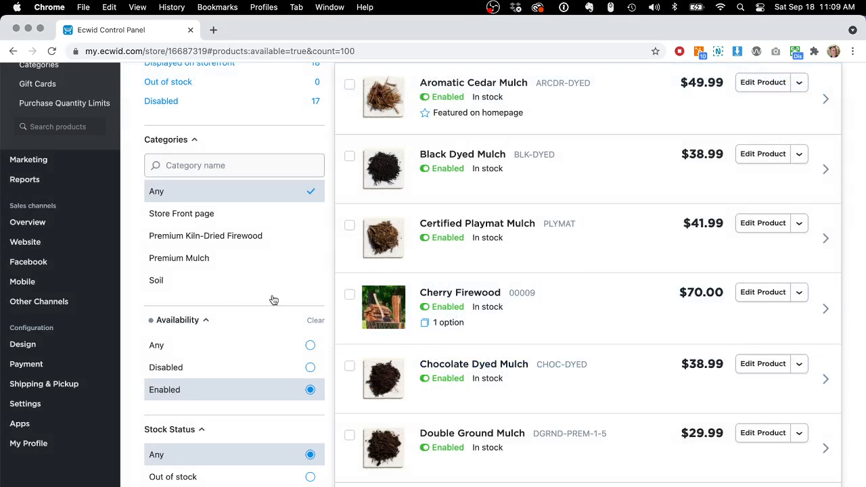
Open Cherry Firewood's Tax and Shipping settings, review its enabled and addable shipping methods, and return to the product list
scroll(492, 354, "down", 2)
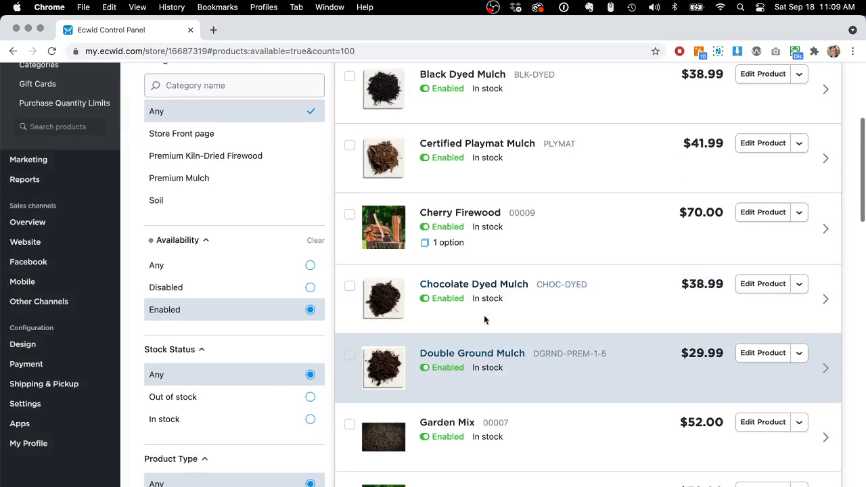
left_click(458, 211)
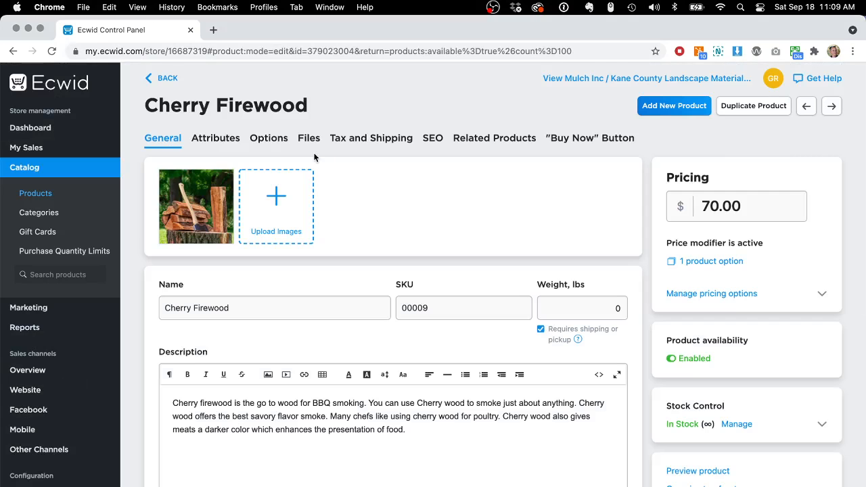
left_click(356, 140)
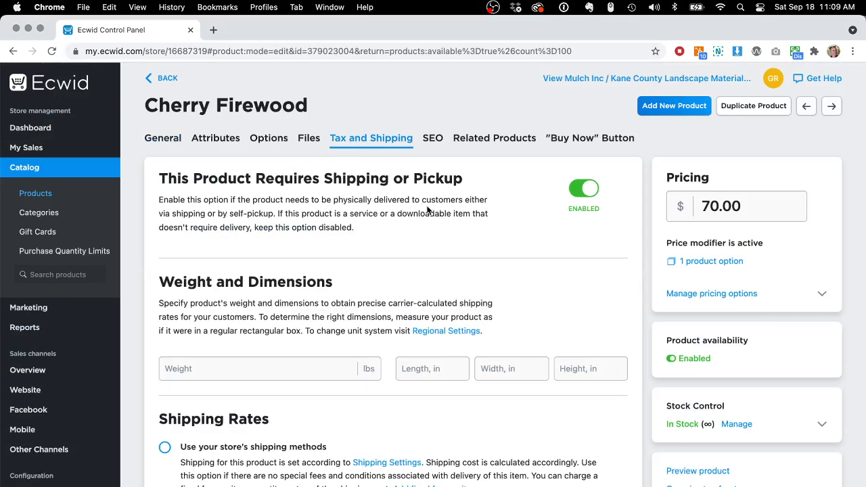
scroll(428, 211, "down", 3)
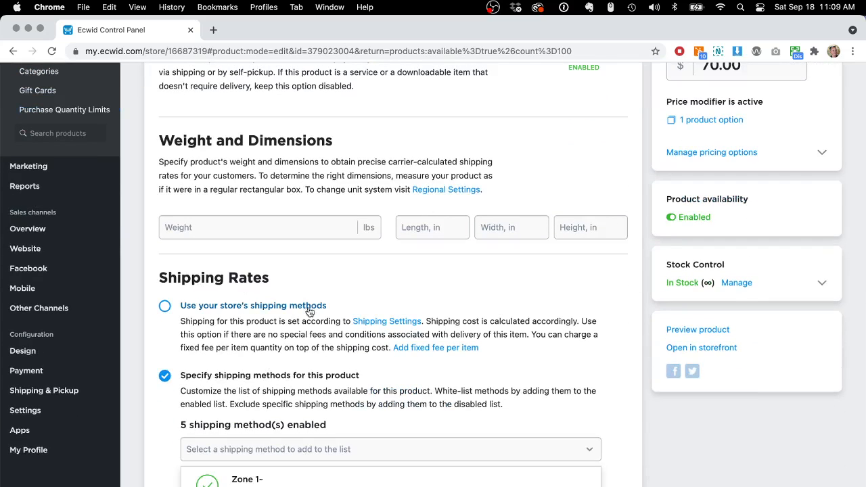
scroll(303, 344, "down", 2)
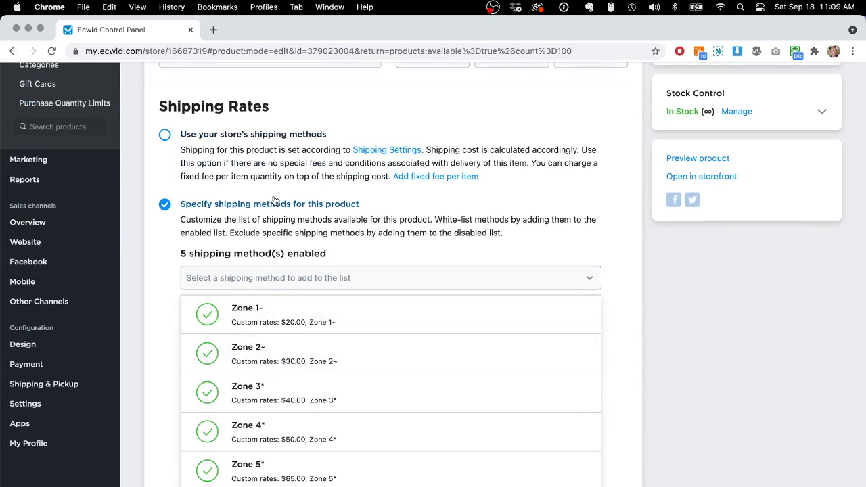
scroll(264, 239, "down", 5)
scroll(265, 239, "down", 1)
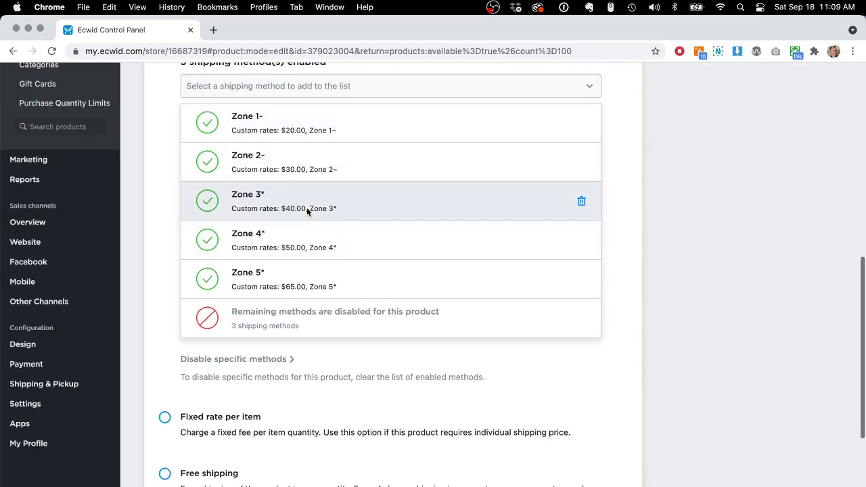
left_click(341, 86)
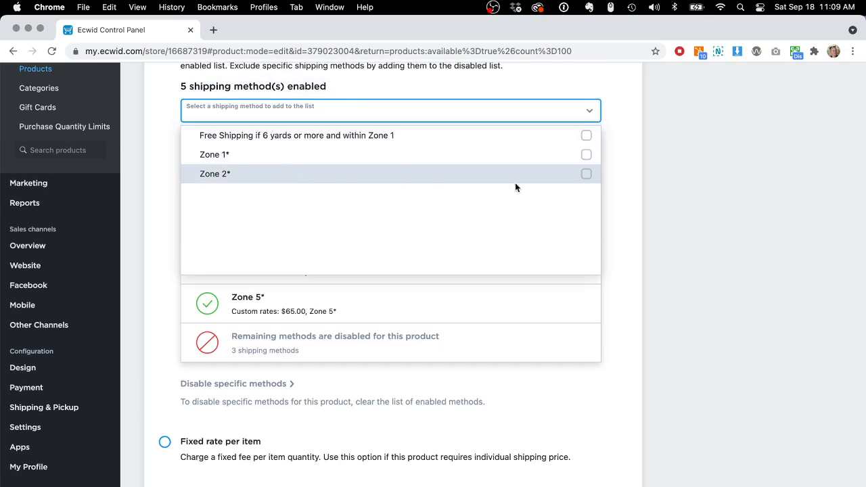
left_click(621, 198)
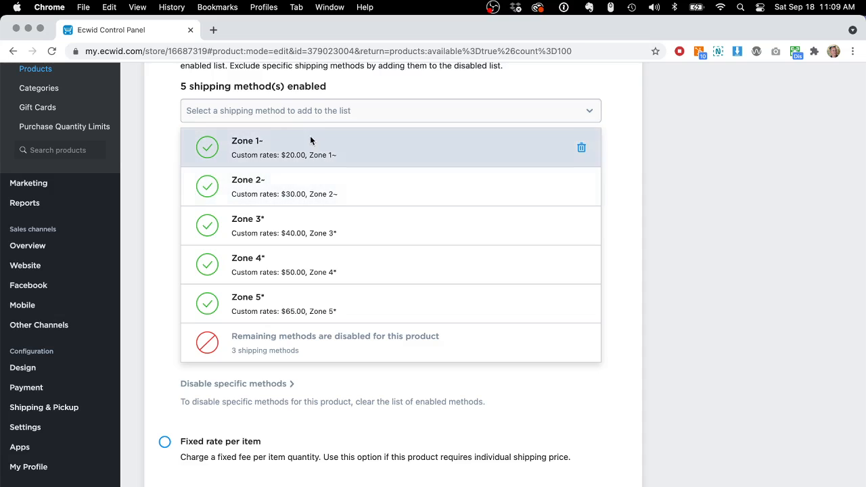
scroll(316, 141, "up", 4)
scroll(316, 141, "up", 1)
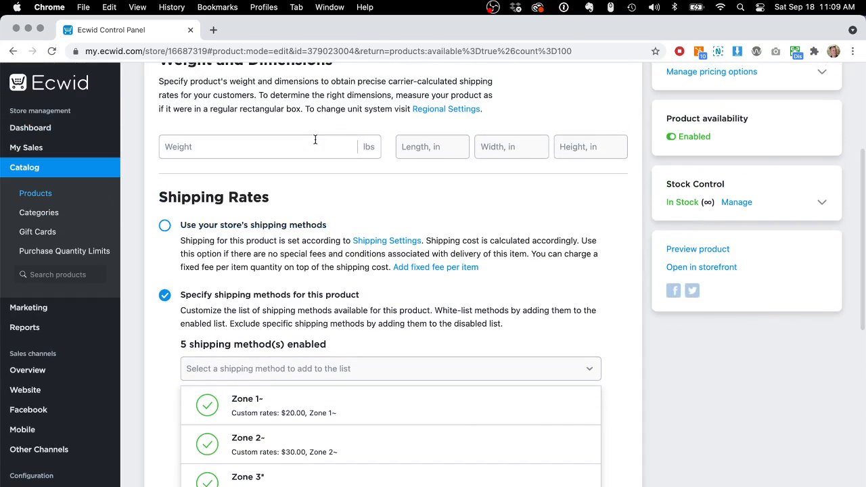
scroll(315, 140, "left", 5)
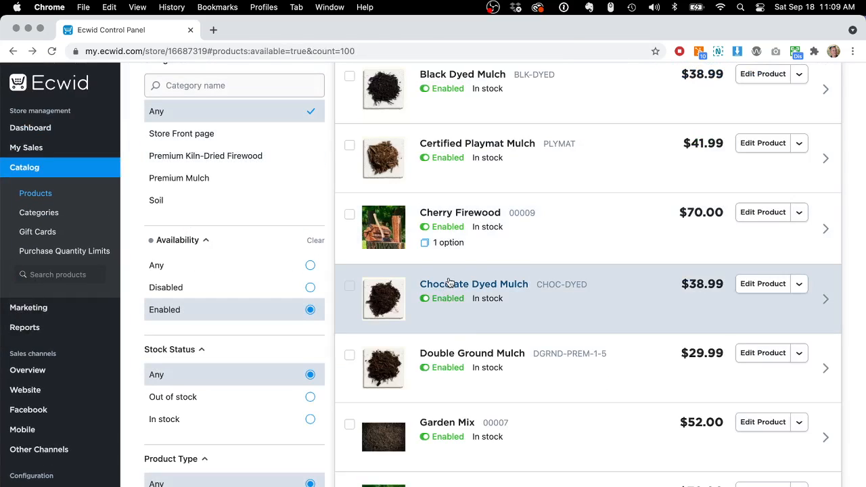
Open Chocolate Dyed Mulch's Tax and Shipping settings, review its enabled shipping methods, and return to the product list
left_click(450, 284)
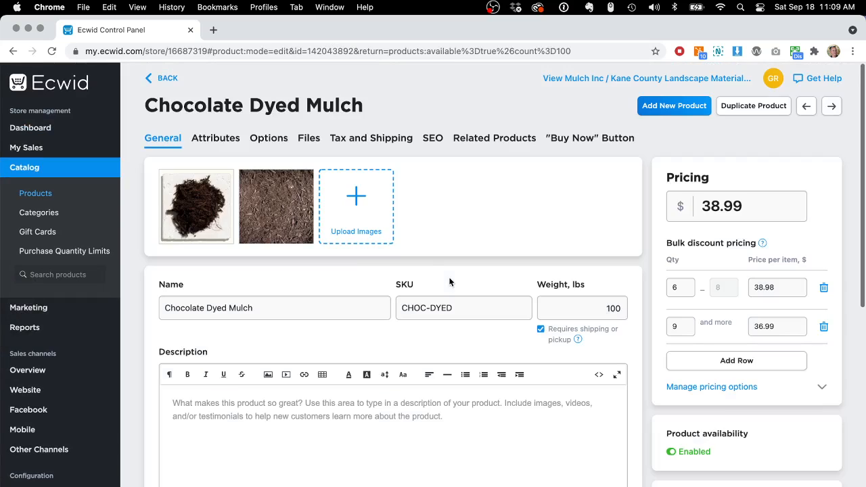
left_click(376, 138)
scroll(418, 235, "down", 1)
scroll(418, 235, "down", 5)
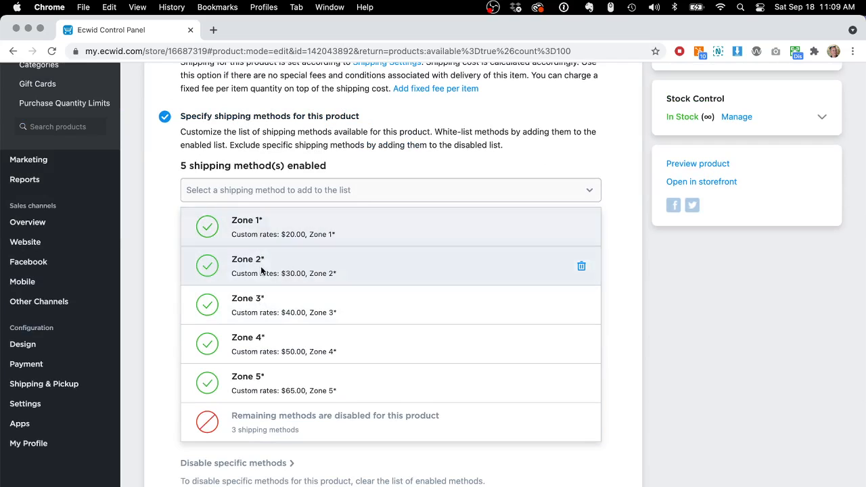
key("super+Left")
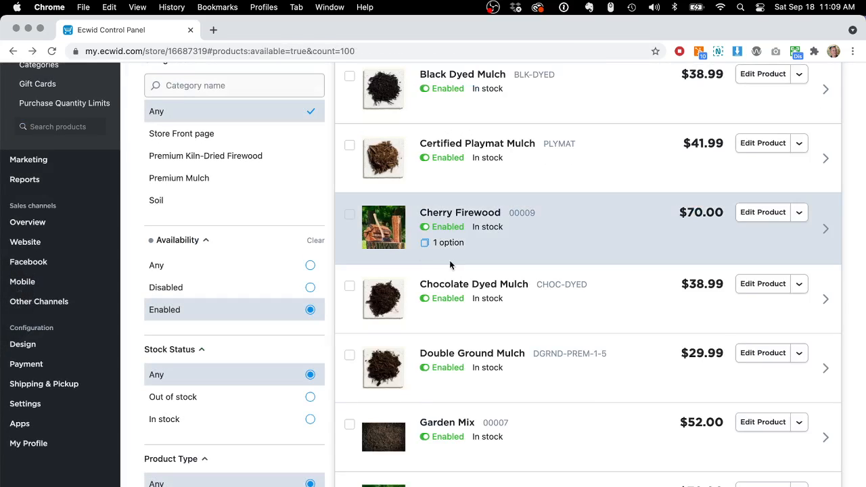
Open Garden Mix's Tax and Shipping settings and review the shipping methods enabled for it
left_click(58, 380)
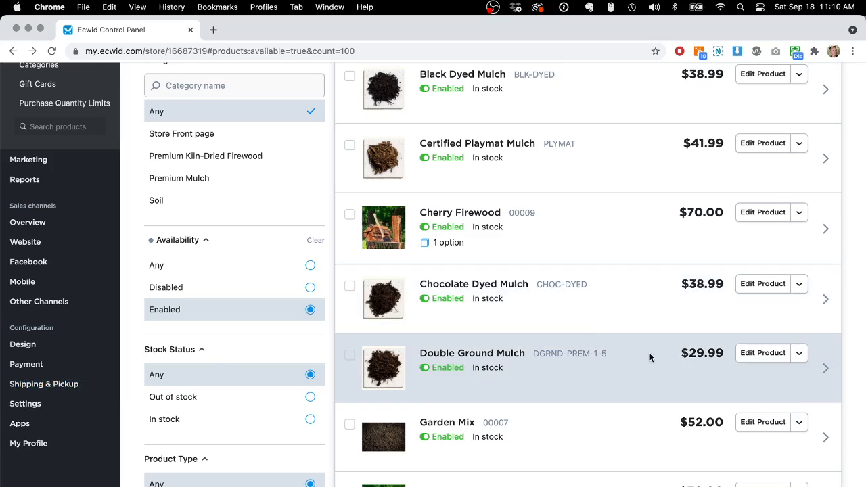
scroll(504, 395, "down", 1)
scroll(504, 394, "down", 4)
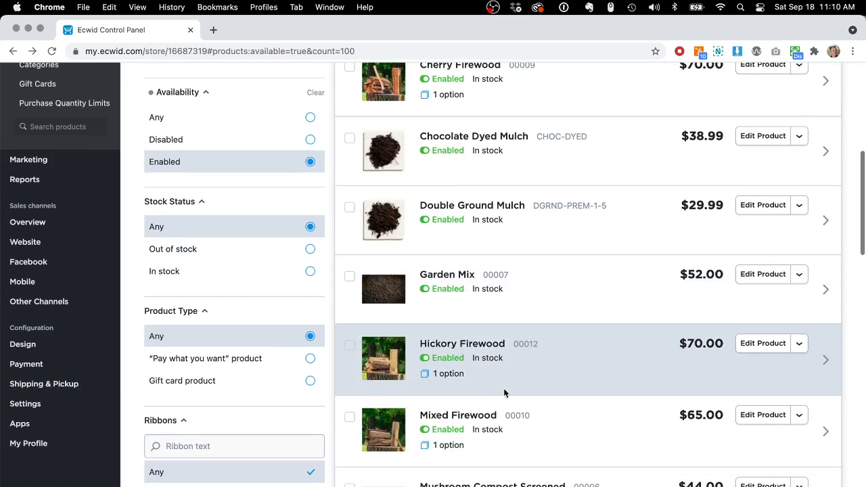
left_click(433, 276)
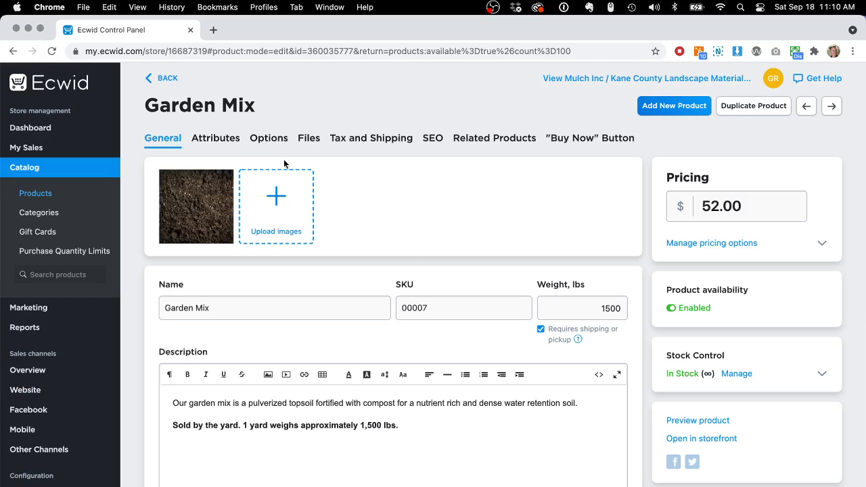
left_click(372, 139)
scroll(414, 300, "down", 10)
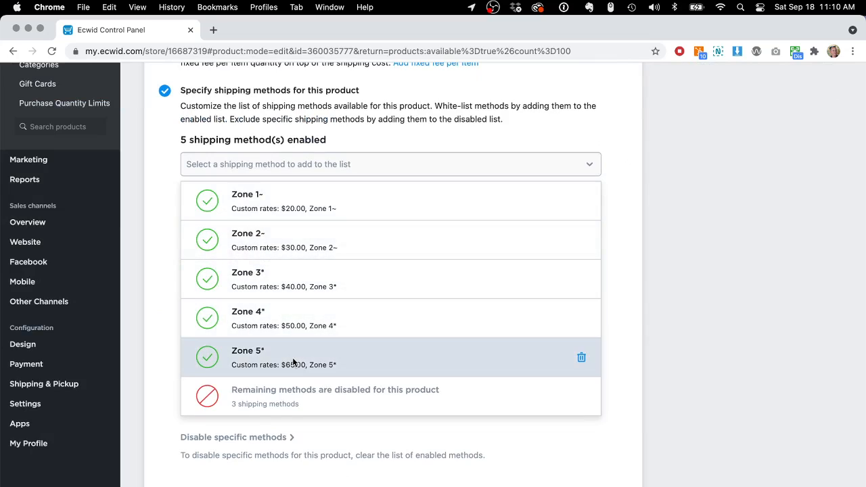
scroll(457, 338, "up", 10)
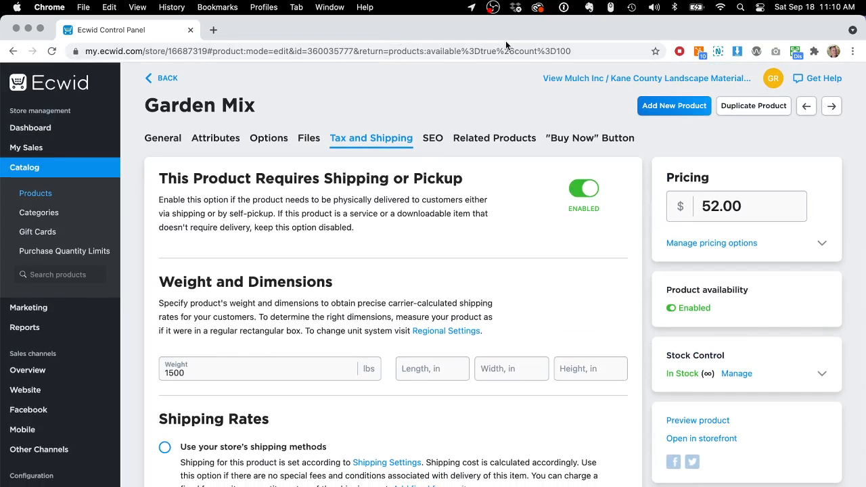
key("super+Tab")
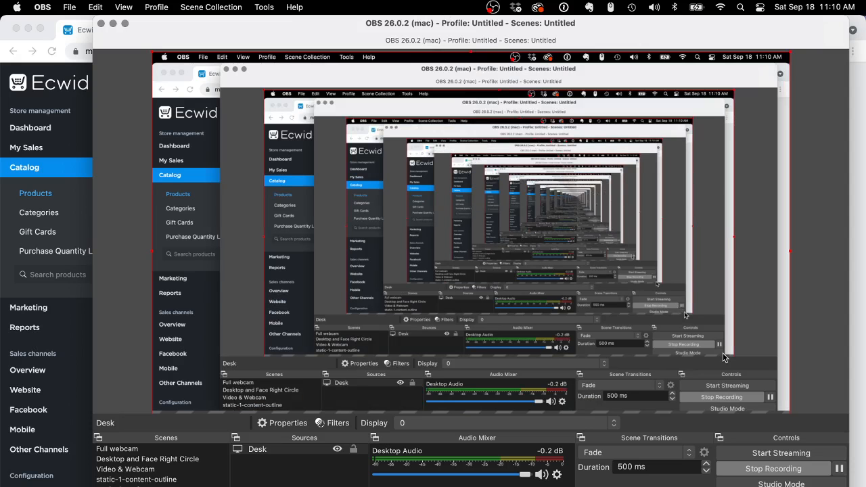